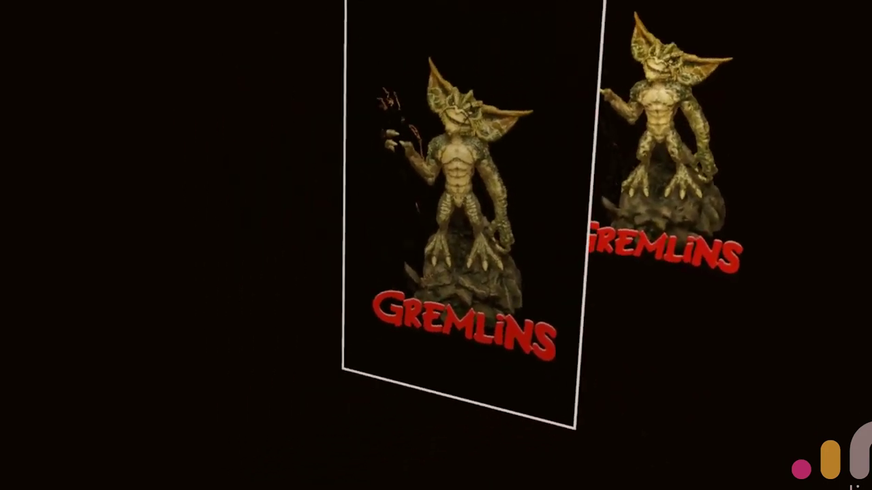
left_click(526, 377)
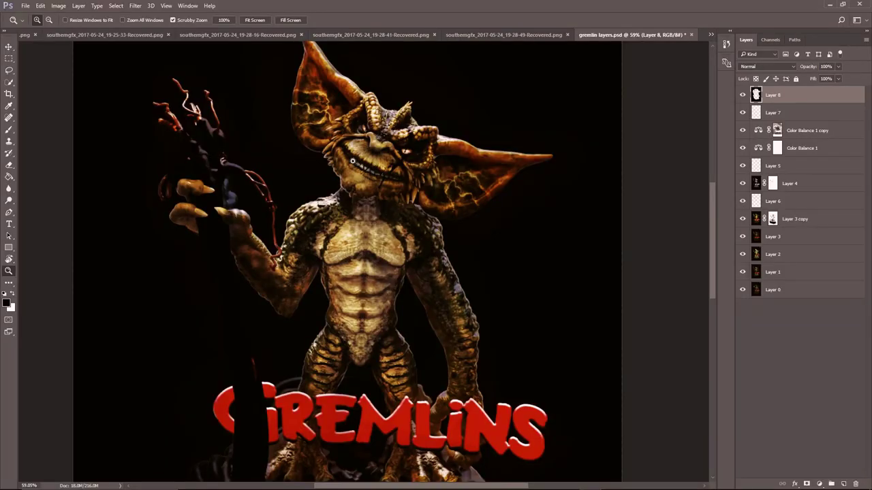
Step: Compare the gremlin image with Layer 3 copy hidden and shown
left_click_drag(353, 162, 385, 198)
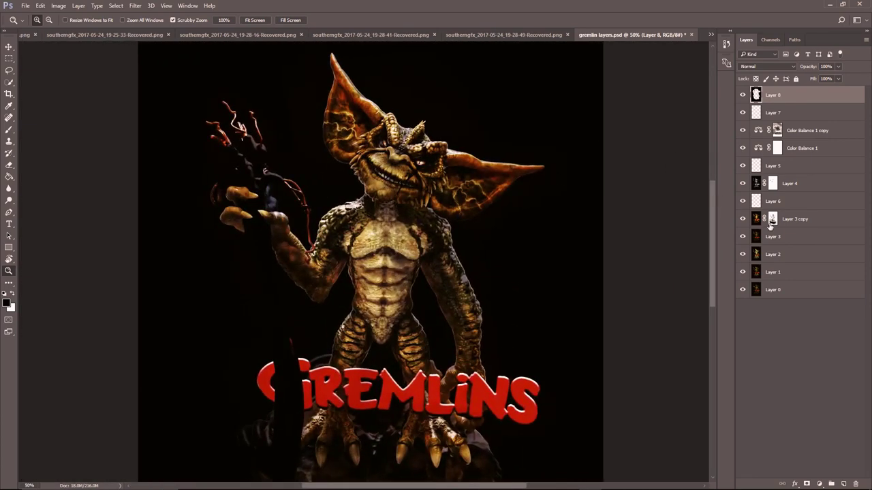
left_click(743, 218)
left_click(743, 218)
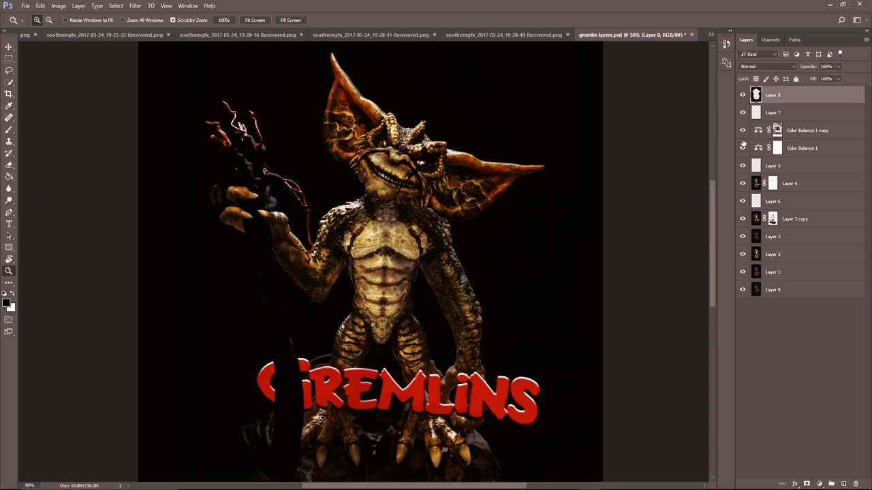
Step: Hide every layer from Layer 8 down to Layer 0 and bring the whole empty canvas into view
left_click(742, 95)
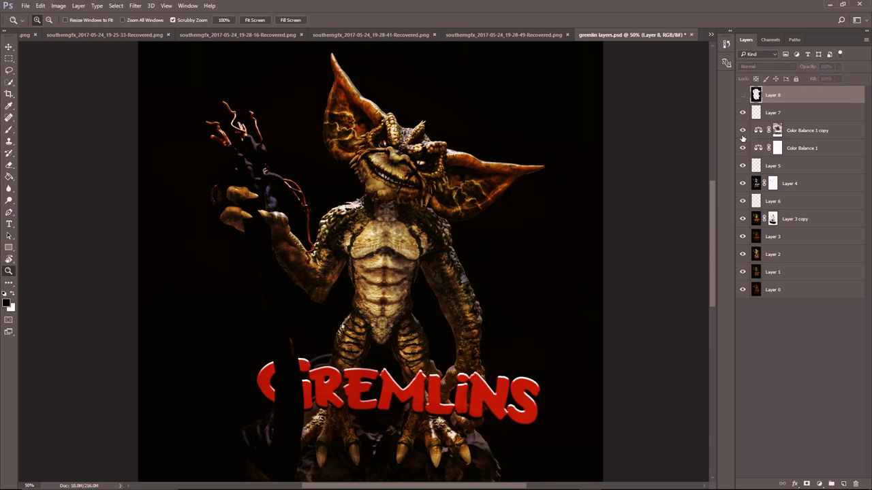
left_click(743, 113)
left_click(742, 148)
left_click(743, 202)
left_click(742, 220)
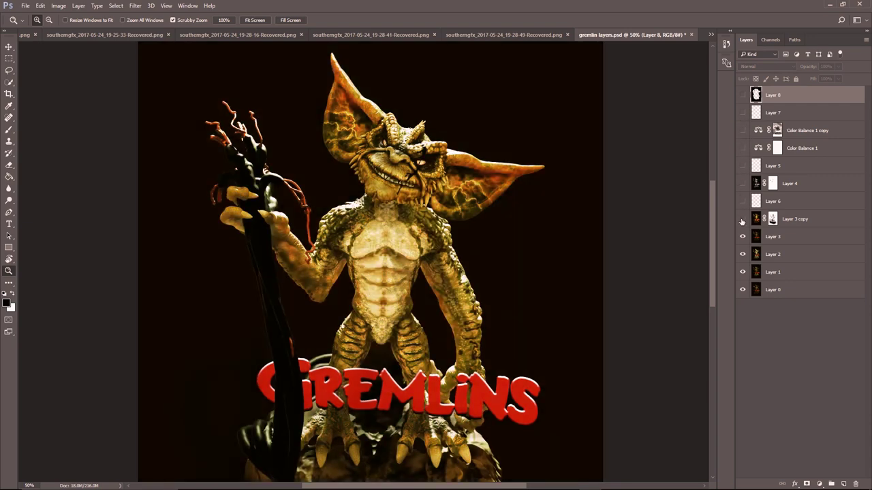
left_click(742, 237)
left_click(742, 254)
left_click_drag(742, 269, 743, 295)
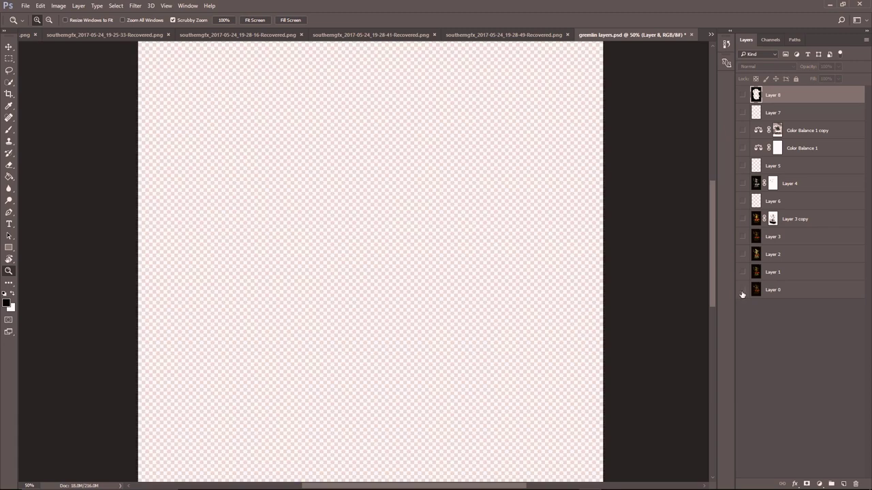
left_click_drag(426, 207, 578, 205)
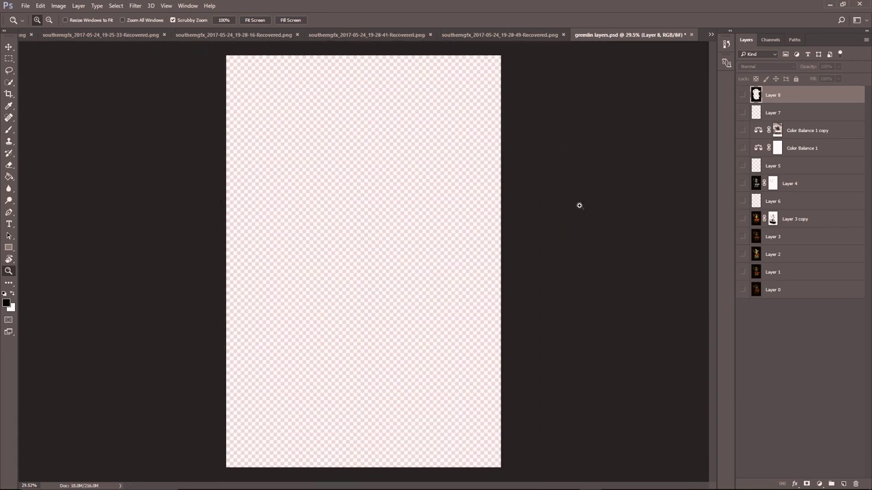
Step: Show Layer 0, Layer 1, Layer 2, Layer 3, Layer 3 copy, Layer 6 and Layer 4 one after another from the bottom up
left_click(742, 289)
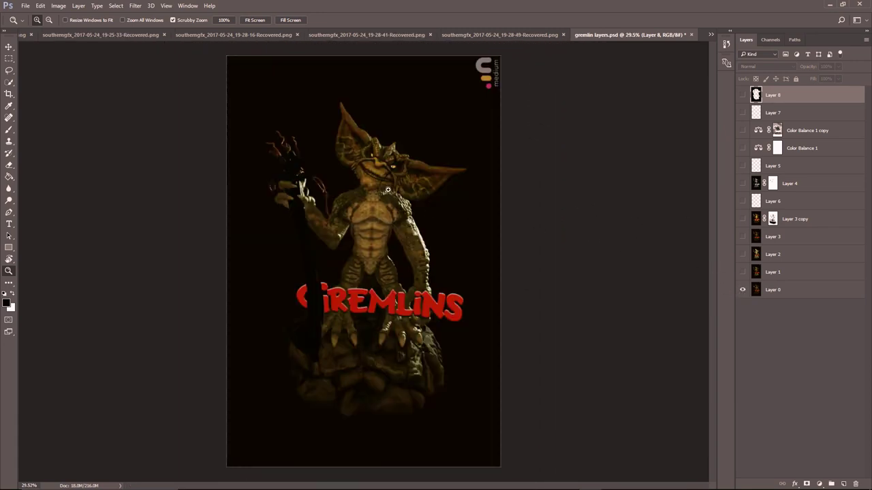
left_click(742, 272)
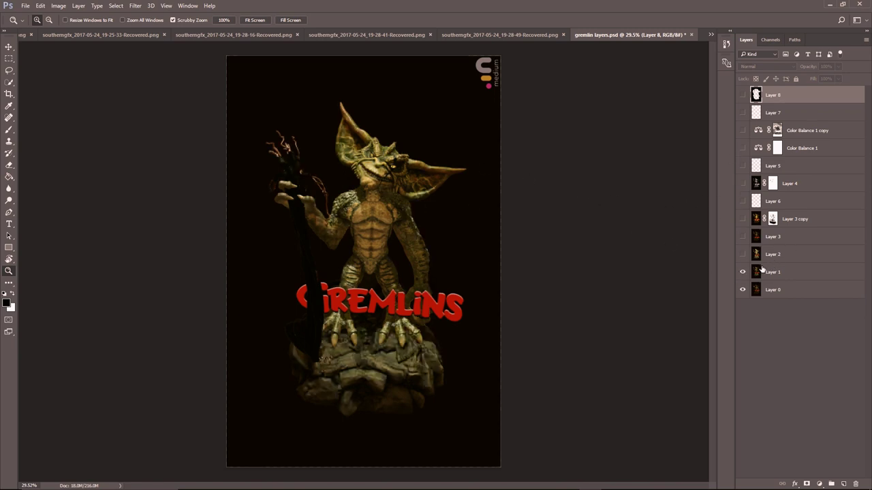
left_click(742, 254)
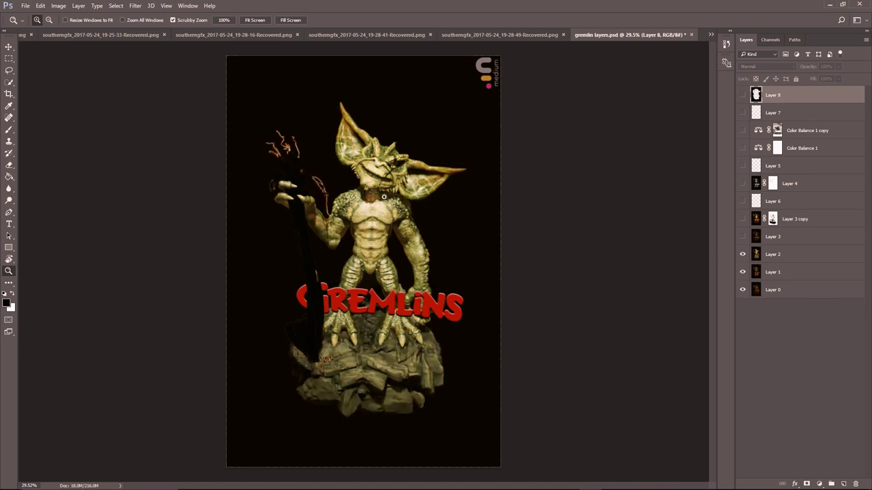
left_click(742, 236)
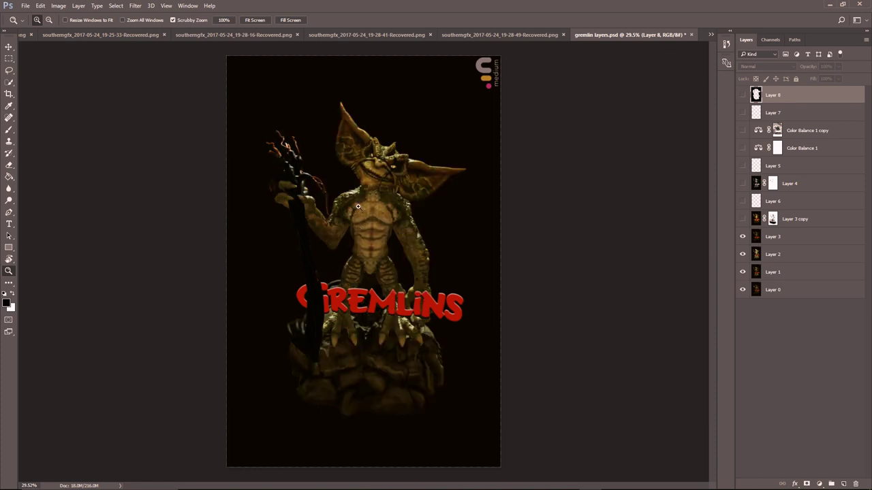
left_click(743, 219)
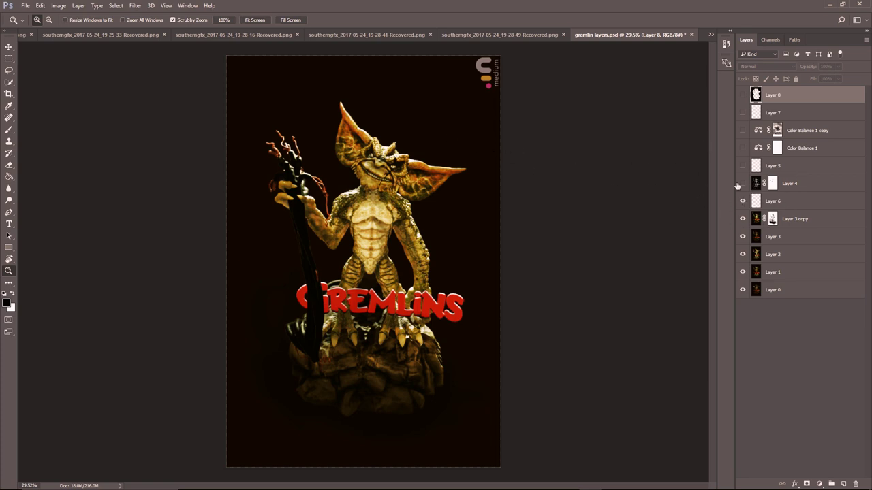
left_click(742, 184)
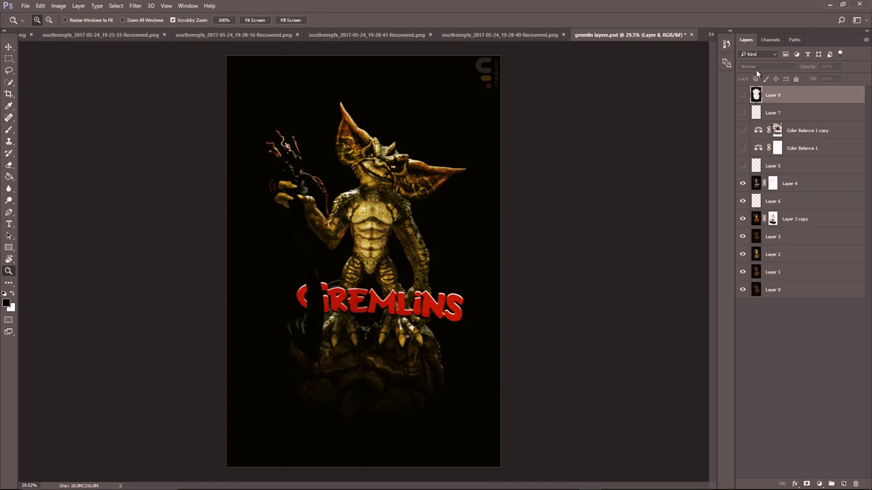
Step: Set Layer 4's blend mode to Normal and its opacity to 100%
left_click(756, 184)
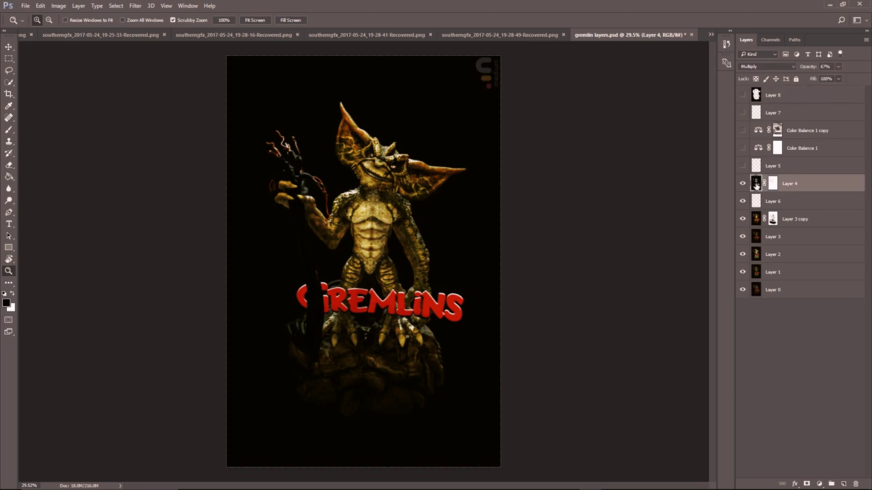
left_click(760, 67)
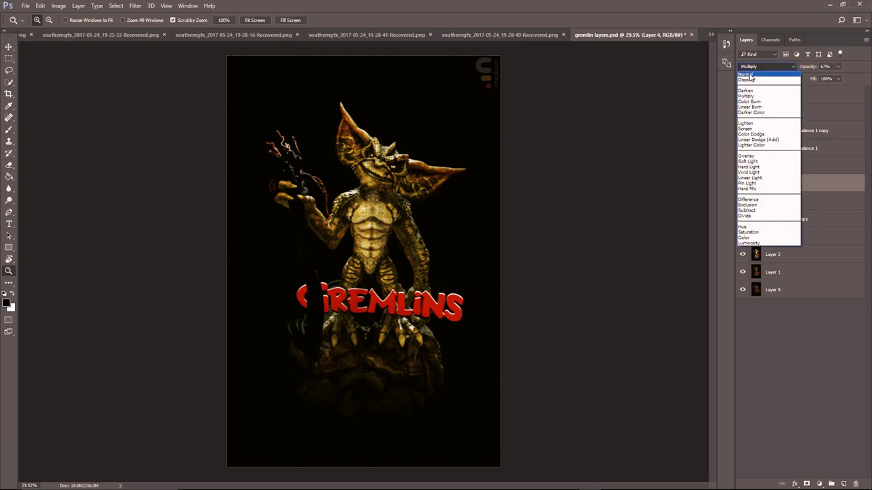
left_click(746, 74)
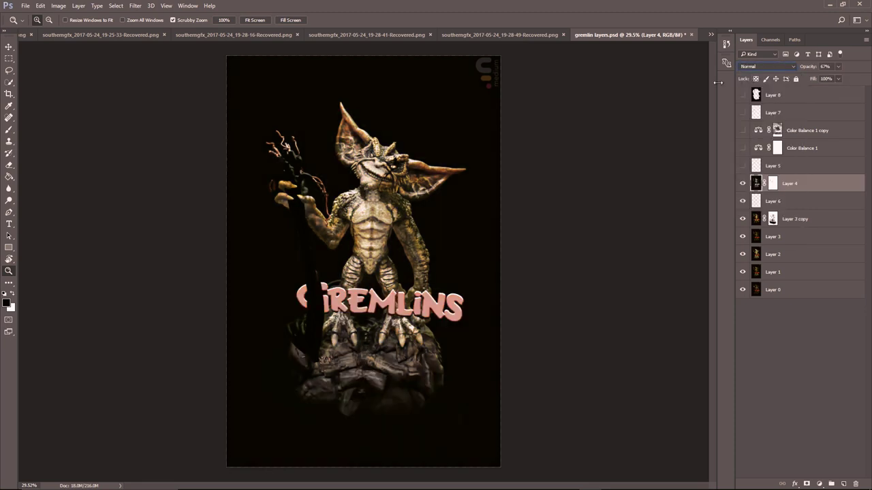
left_click(838, 67)
left_click(838, 68)
left_click_drag(837, 77, 853, 77)
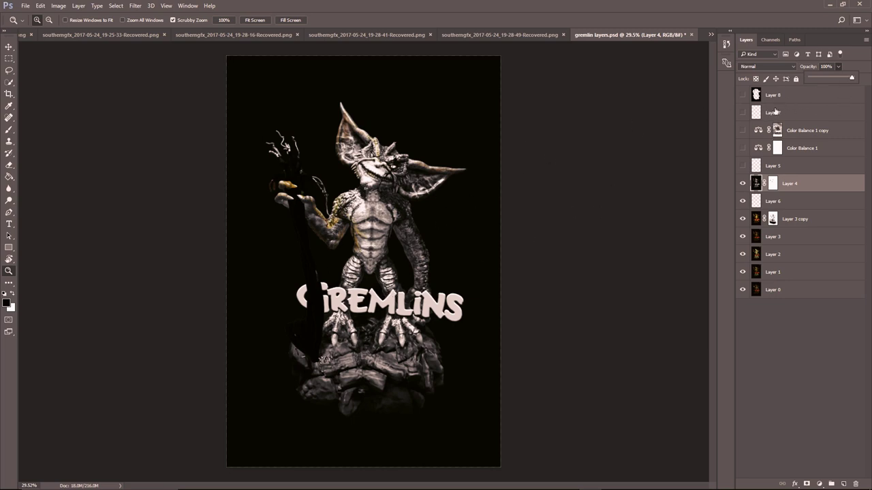
Step: Set Layer 4's opacity to 60% and its blend mode to Multiply
left_click_drag(851, 79, 837, 79)
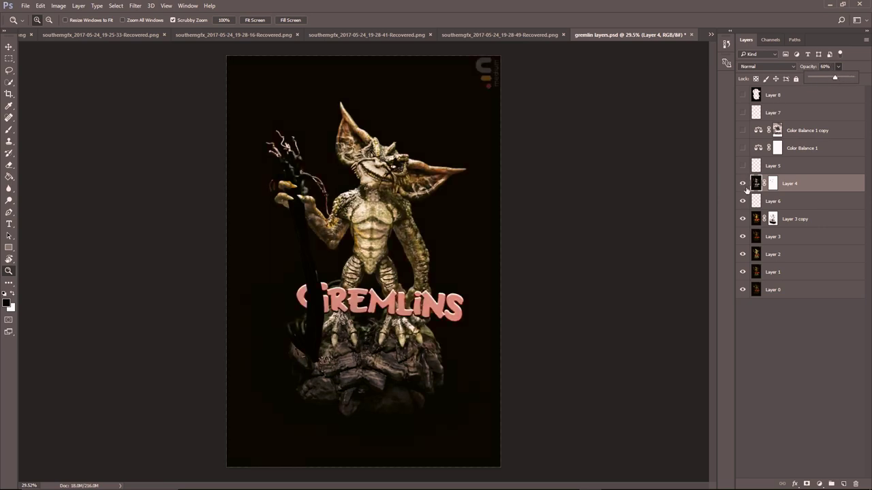
left_click(755, 66)
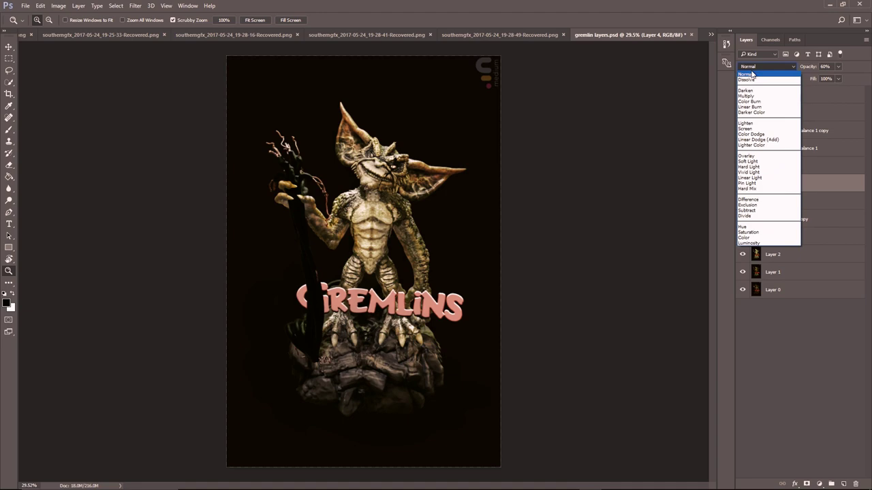
left_click(753, 97)
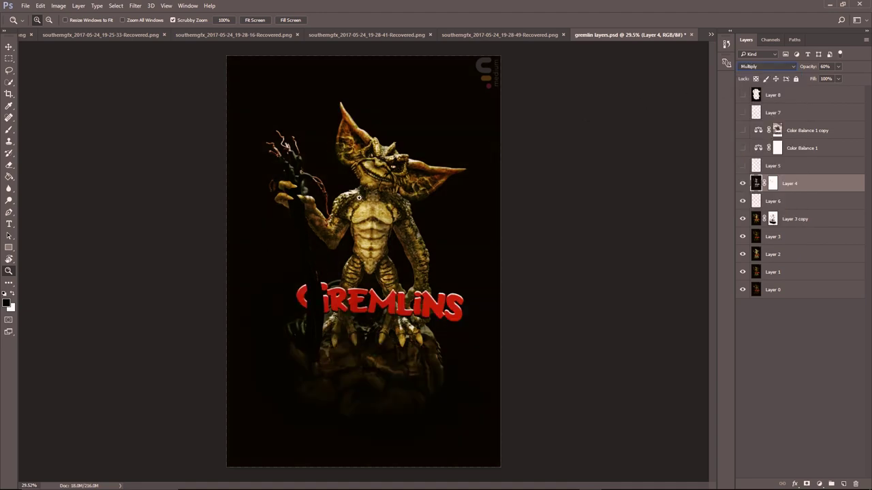
Step: Show Layer 5 and the Color Balance 1 adjustment, comparing the gremlin with and without the adjustment
left_click_drag(359, 198, 338, 230)
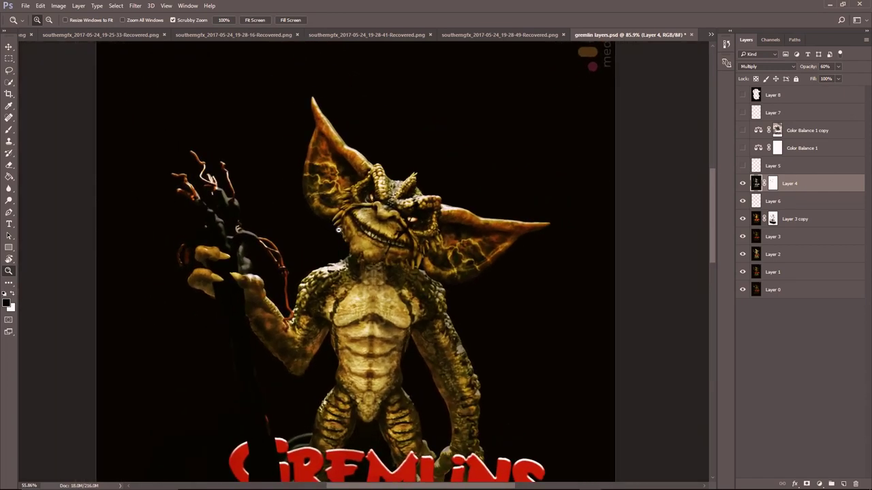
mouse_move(405, 232)
left_mouse_down()
mouse_move(391, 233)
mouse_move(414, 235)
left_mouse_up()
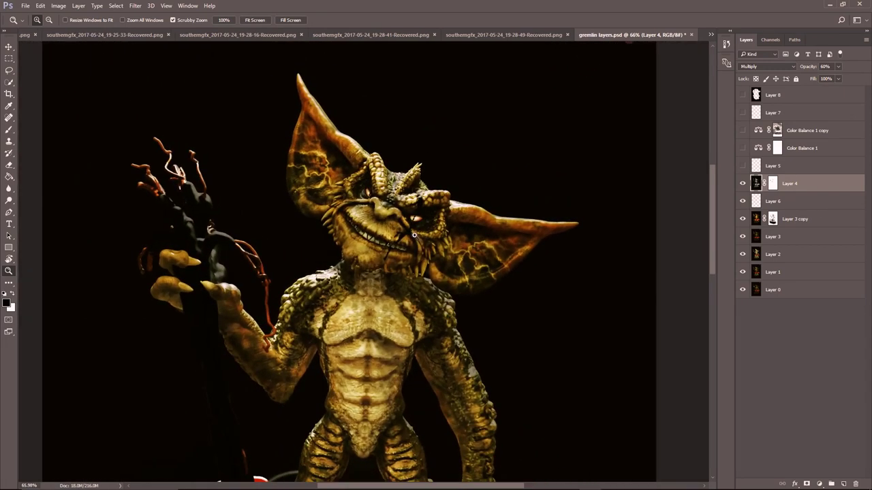
left_click(742, 166)
left_click(743, 148)
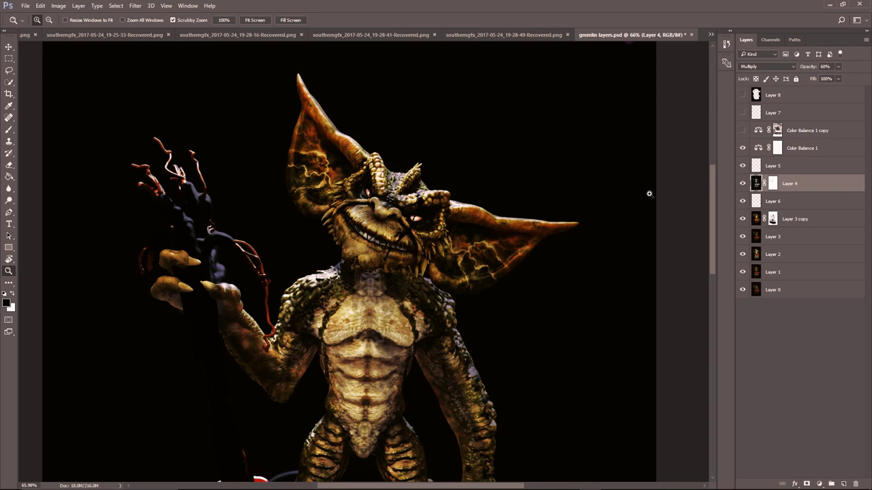
left_click(743, 148)
left_click(742, 148)
left_click(743, 150)
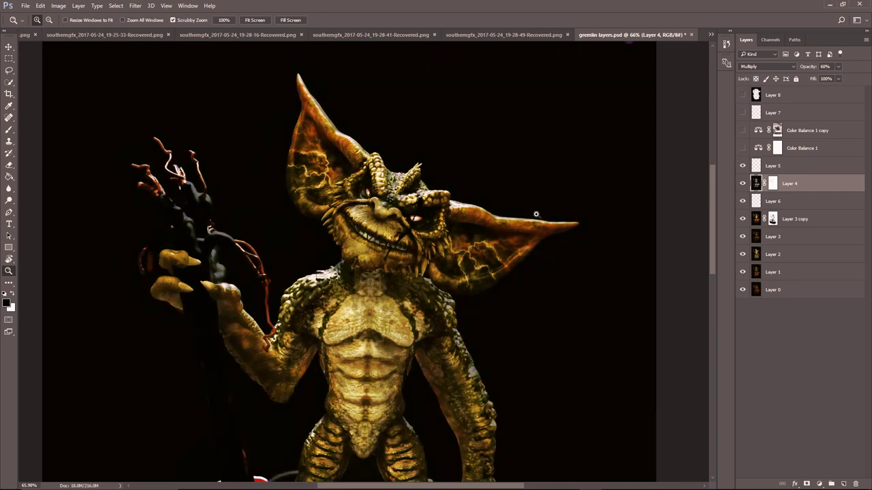
left_click(742, 148)
Step: Show the Color Balance 1 copy adjustment, toggling it to compare the gremlin with and without it
left_click(435, 214, "alt")
left_click(387, 185, "alt")
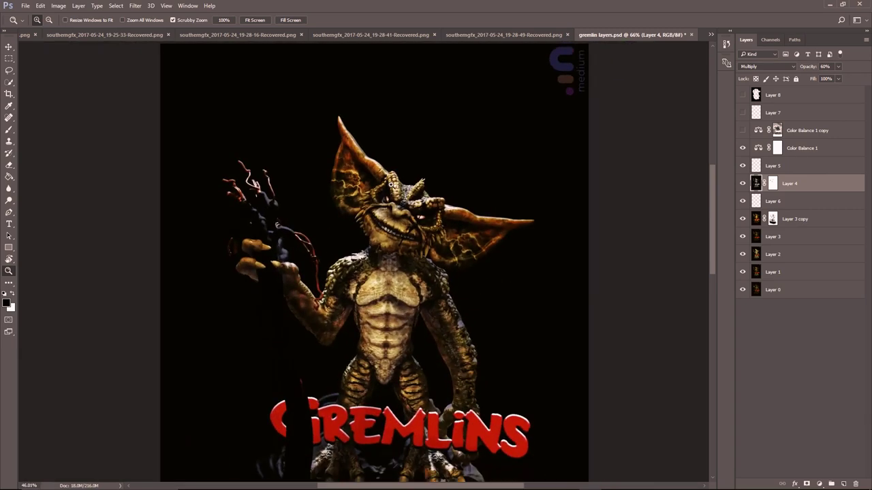
left_click_drag(360, 251, 383, 254)
left_click_drag(397, 246, 355, 199)
left_click_drag(415, 207, 376, 196)
left_click_drag(401, 245, 399, 162)
left_click_drag(428, 230, 385, 231)
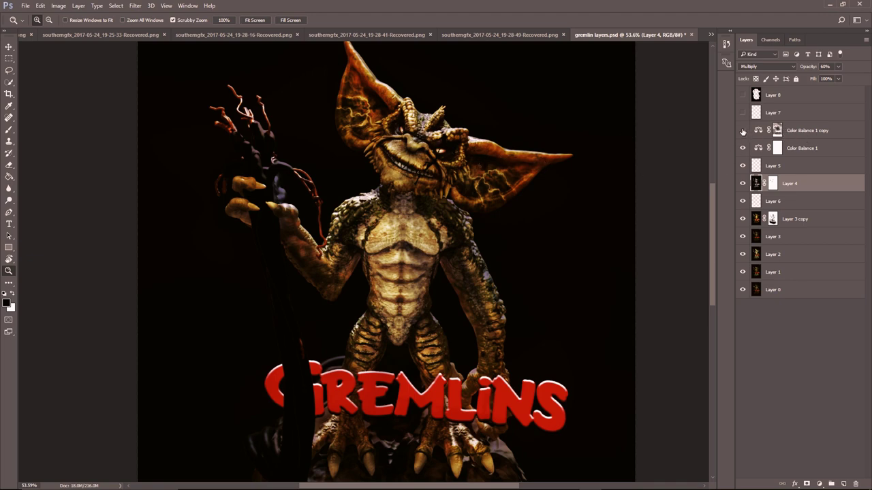
left_click(742, 131)
left_click(743, 131)
left_click(743, 131)
left_click(742, 131)
left_click(743, 131)
Step: Show Layer 7 after toggling it repeatedly to compare its effect on the whole figure
left_click_drag(423, 181, 443, 178)
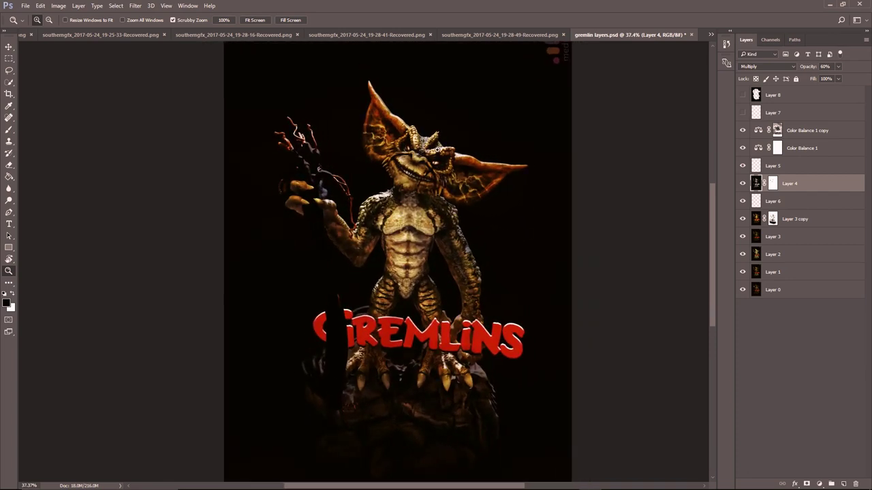
left_click(742, 113)
left_click(743, 116)
left_click(743, 115)
left_click(743, 116)
left_click(742, 114)
left_click(742, 113)
left_click(742, 113)
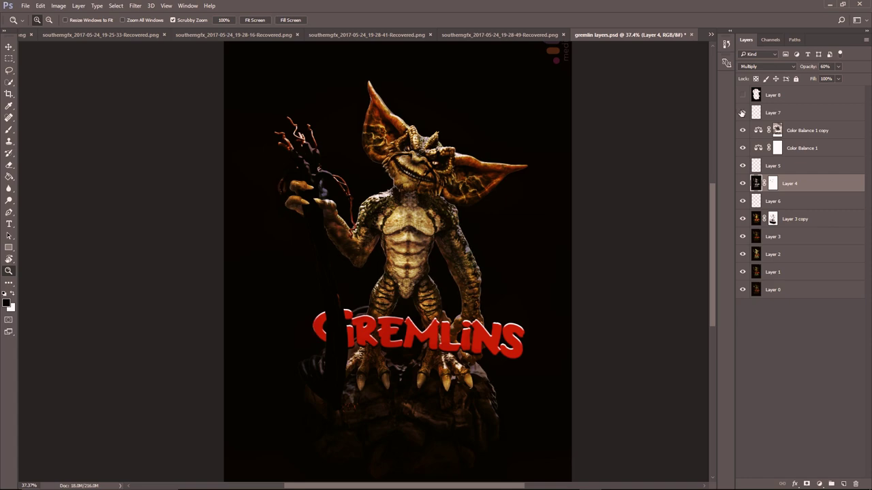
left_click(743, 113)
Step: Examine the gremlin's head, ears and torso up close with Layer 7 hidden and shown
left_click_drag(382, 152, 411, 201)
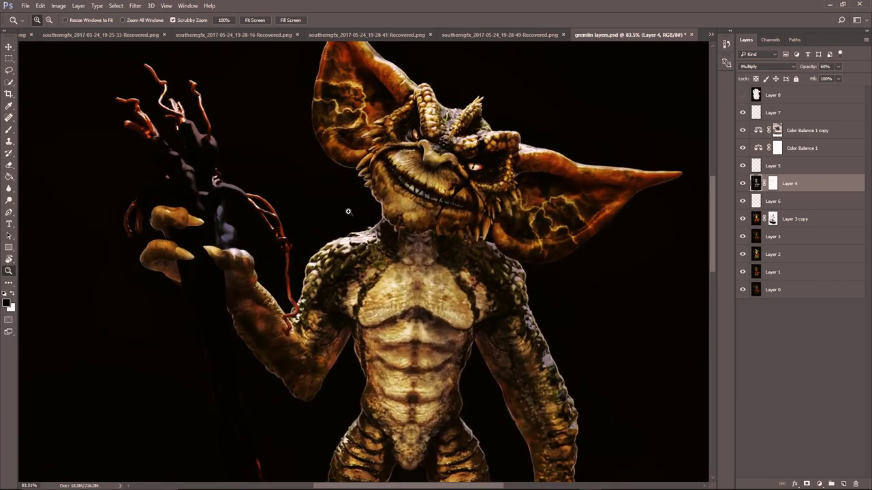
left_click_drag(271, 232, 220, 314)
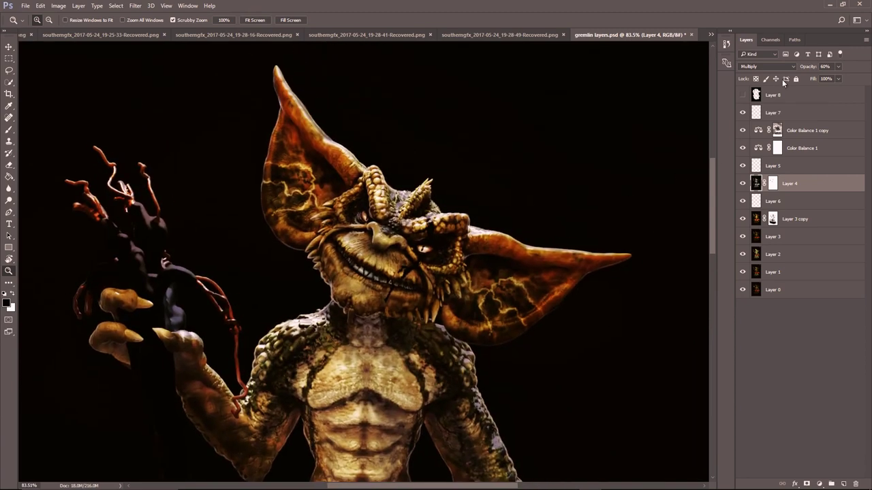
left_click(742, 113)
left_click(743, 113)
left_click_drag(469, 250, 429, 252)
left_click_drag(386, 380, 371, 266)
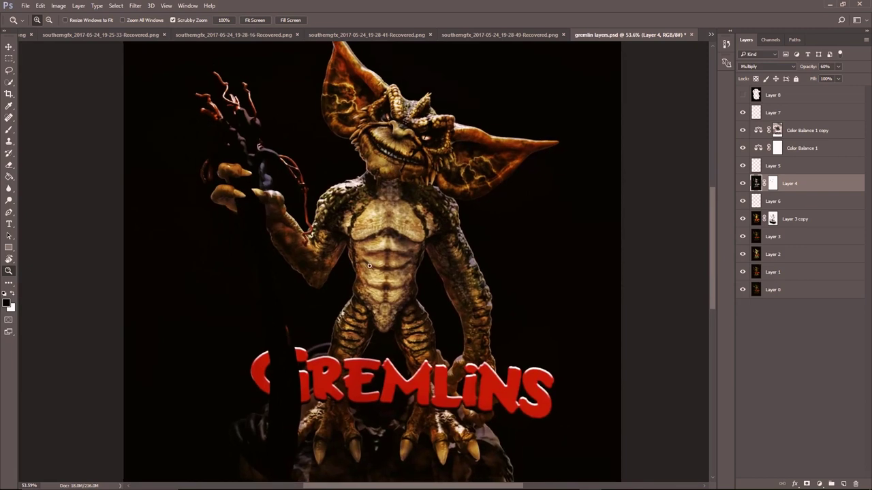
Step: Show Layer 8 at the top of the stack and make it the active layer
left_click_drag(400, 203, 431, 261)
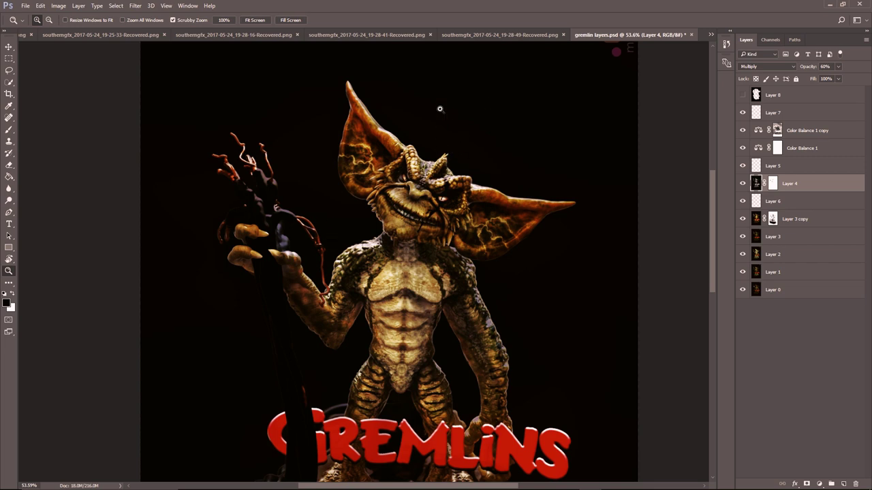
left_click_drag(405, 197, 379, 196)
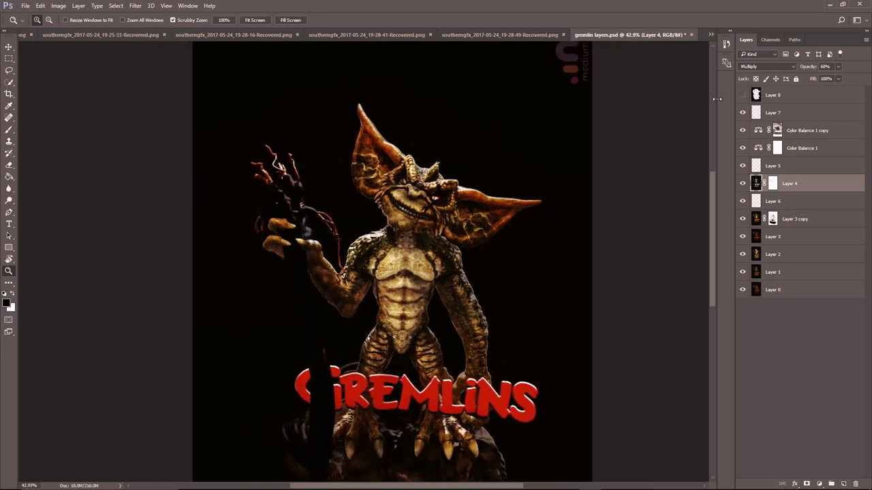
left_click(743, 96)
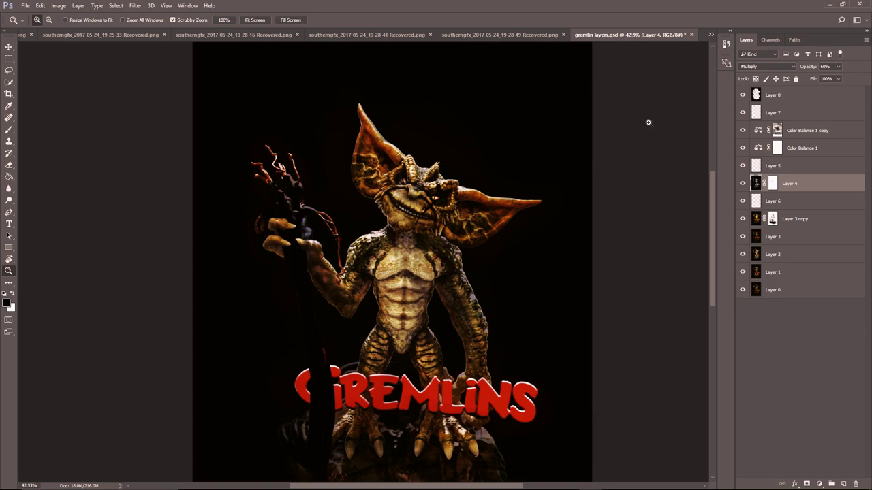
left_click_drag(412, 216, 431, 172)
left_click(768, 94)
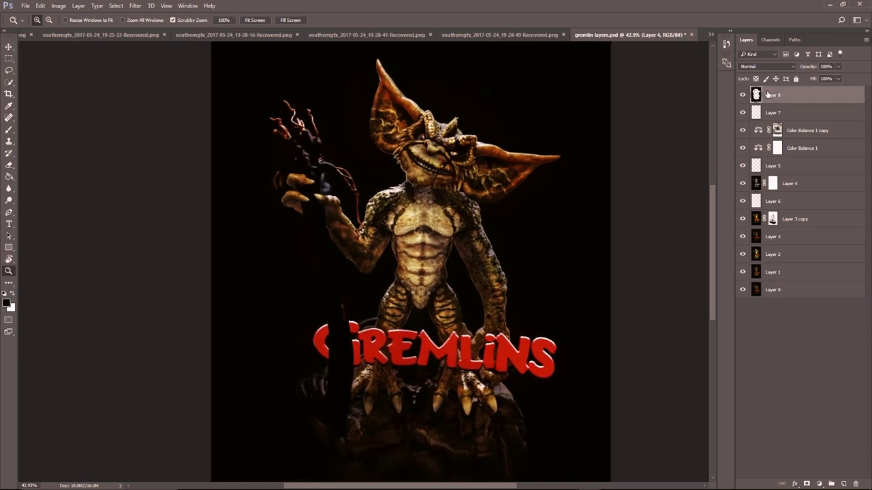
Step: Hide Layer 8 and show it again to compare the composite with and without it
left_click(743, 96)
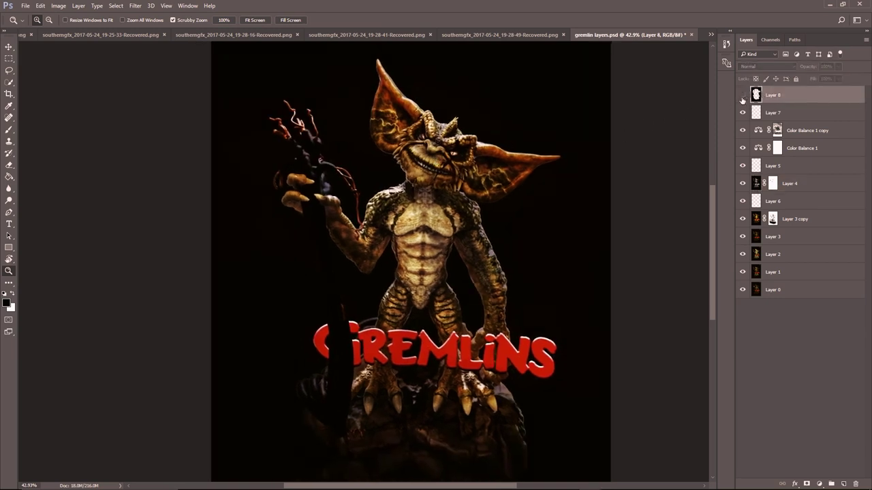
left_click(742, 96)
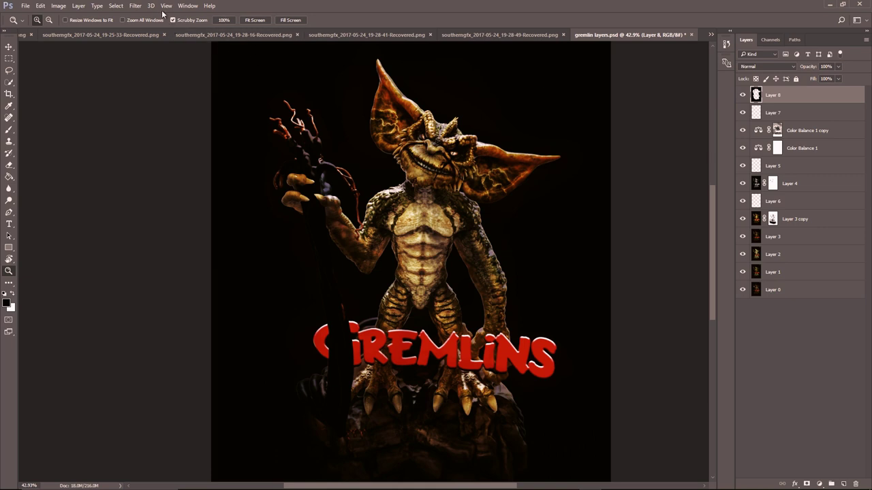
left_click(149, 7)
left_click(142, 16)
left_click(135, 5)
left_click(147, 19)
mouse_move(428, 188)
left_mouse_down()
mouse_move(388, 184)
mouse_move(411, 182)
left_mouse_up()
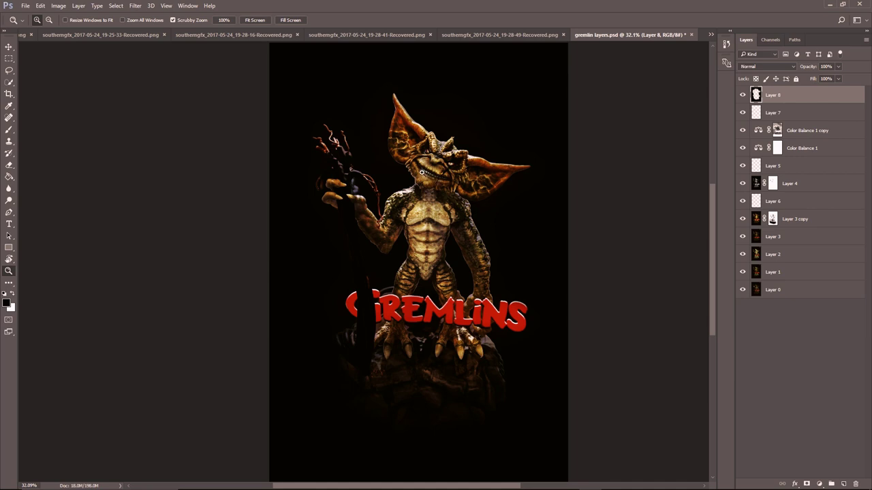
Step: View the recovered source renders 19-28-49, 19-28-41 and 19-25-33 one after another
left_click(494, 33)
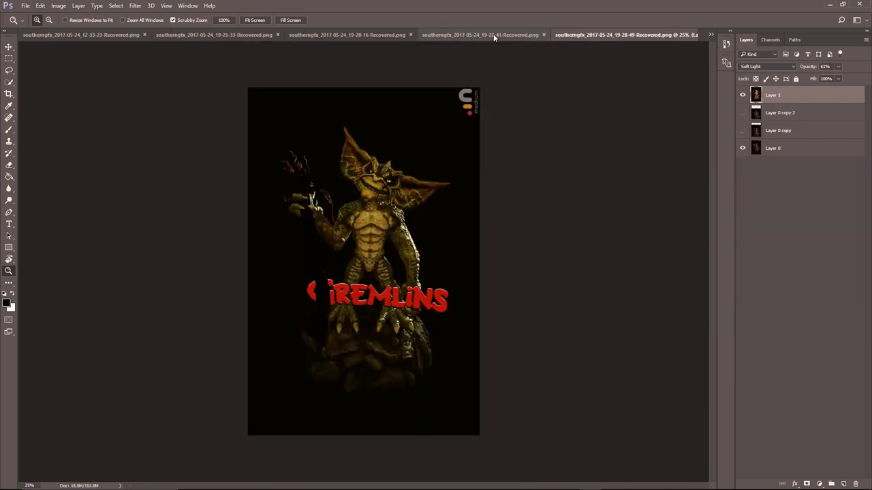
left_click_drag(378, 218, 399, 229)
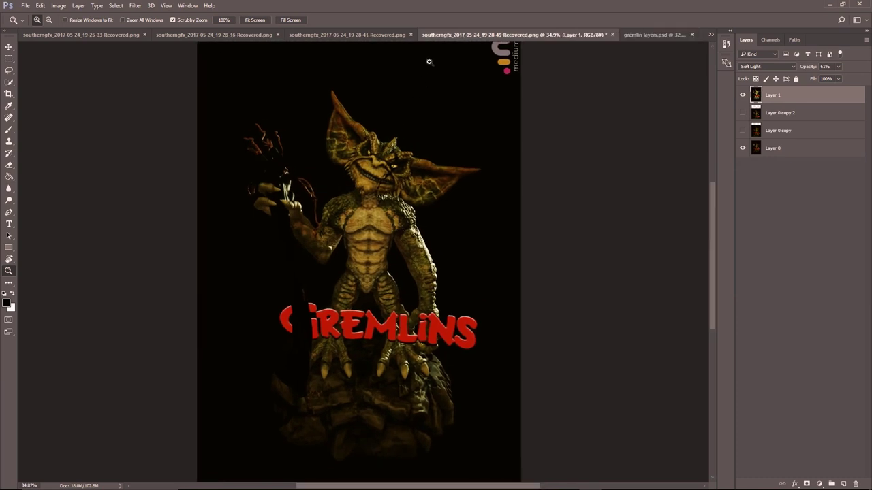
left_click(371, 35)
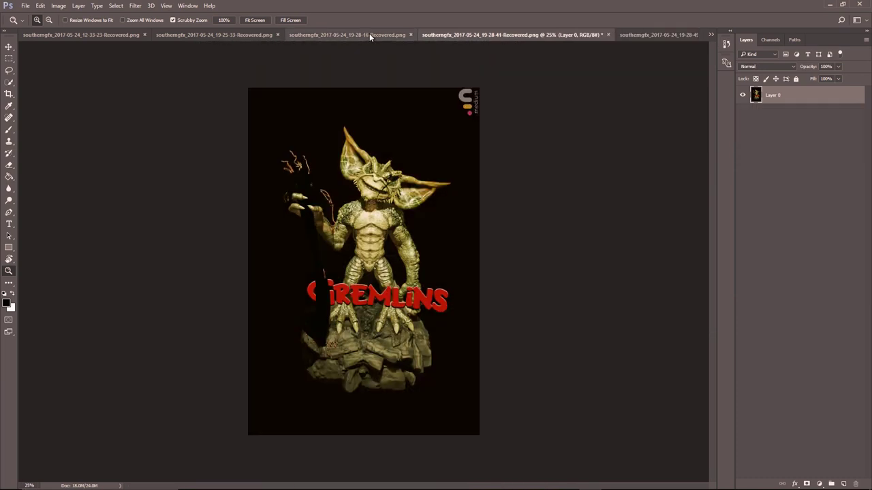
left_click(239, 34)
left_click_drag(353, 212, 357, 211)
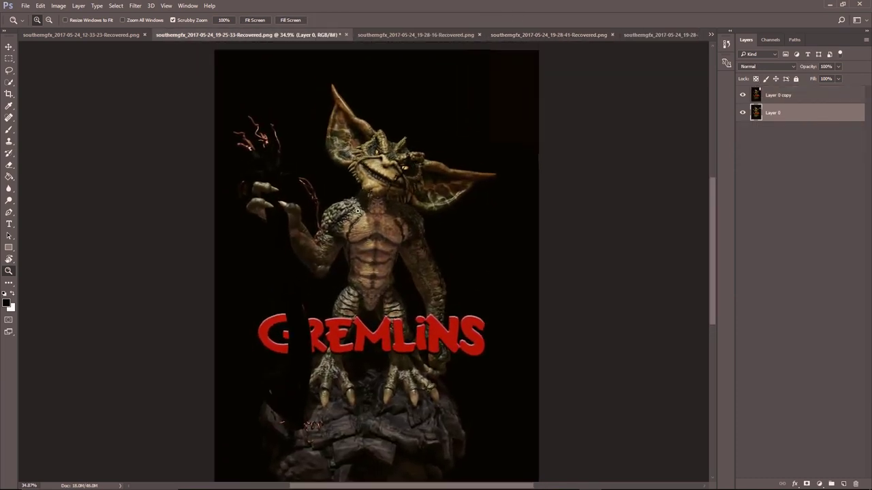
Step: Compare the 19-25-33 render with and without Layer 0 copy, and make that layer active
left_click(743, 96)
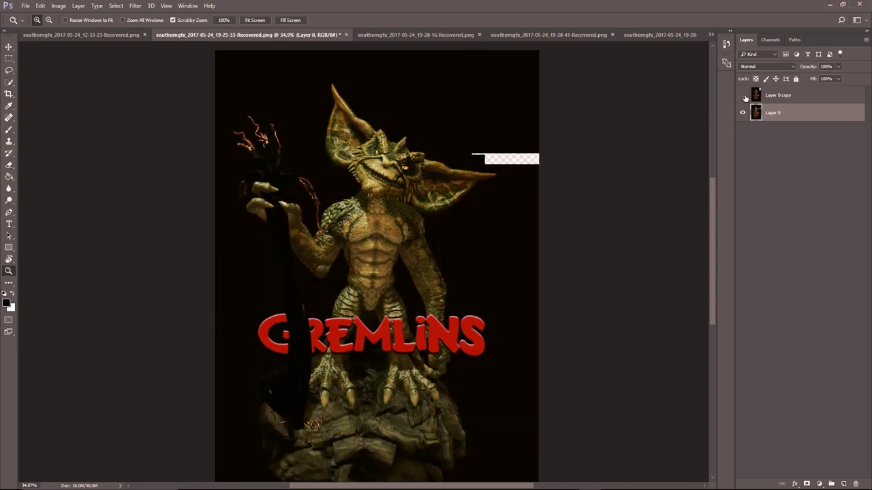
left_click(743, 95)
left_click(777, 96)
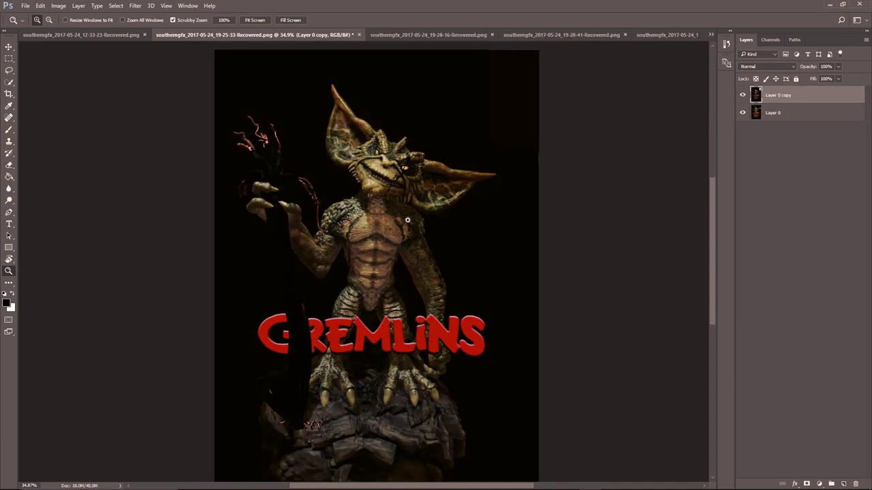
mouse_move(380, 217)
left_mouse_down()
mouse_move(361, 217)
mouse_move(385, 217)
mouse_move(376, 217)
left_mouse_up()
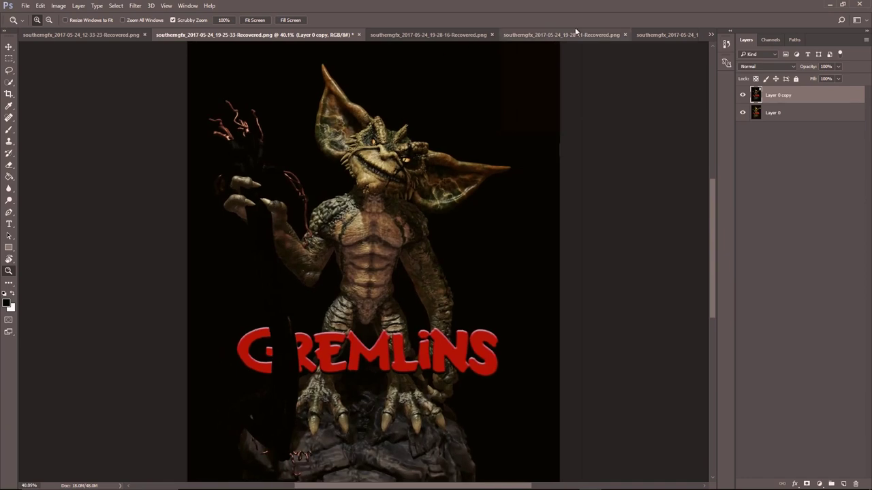
Step: Revisit the 19-28-49 render and return to the gremlin layers.psd composite
left_click(662, 32)
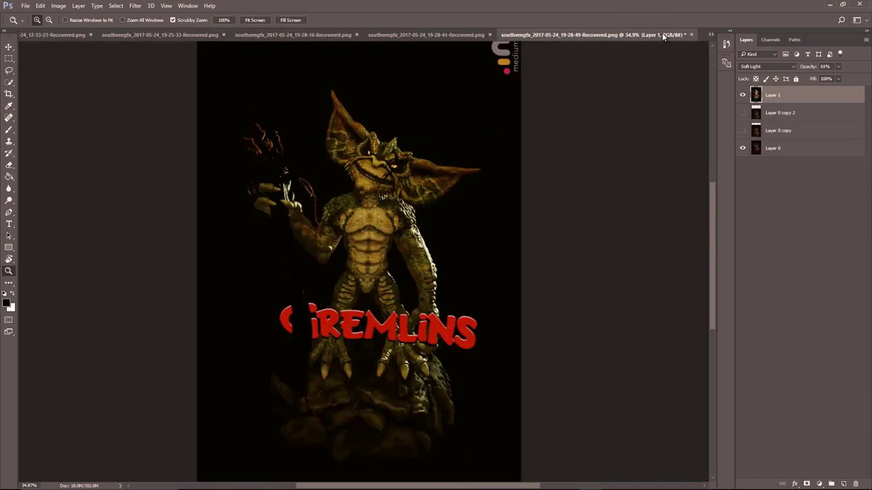
left_click(711, 34)
left_click(595, 97)
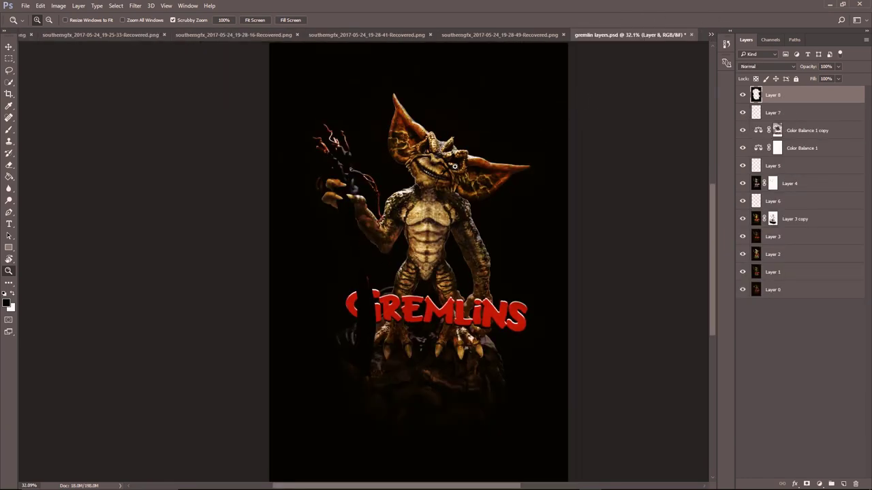
Step: Examine the finished composite up close and as a whole, from the gremlin's head and torso to the title and rocks
left_click_drag(354, 164, 409, 176)
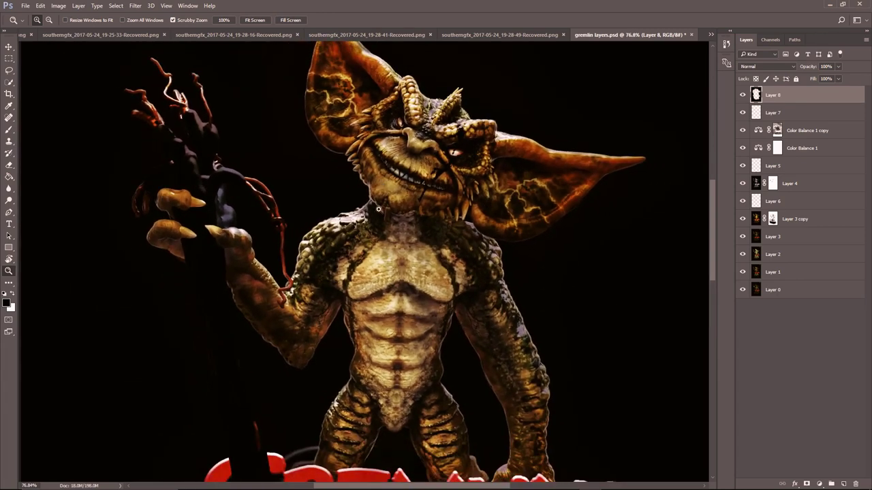
scroll(362, 201, "down", 4)
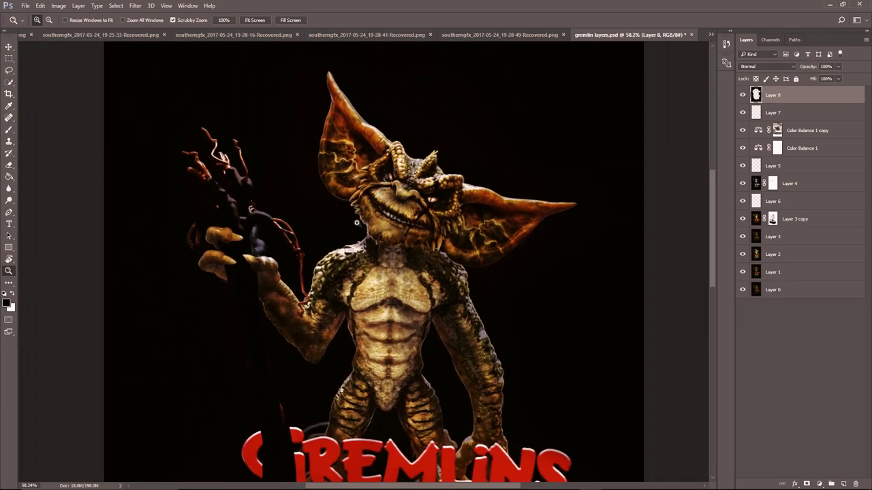
left_click_drag(345, 216, 402, 219)
left_click_drag(364, 274, 384, 322)
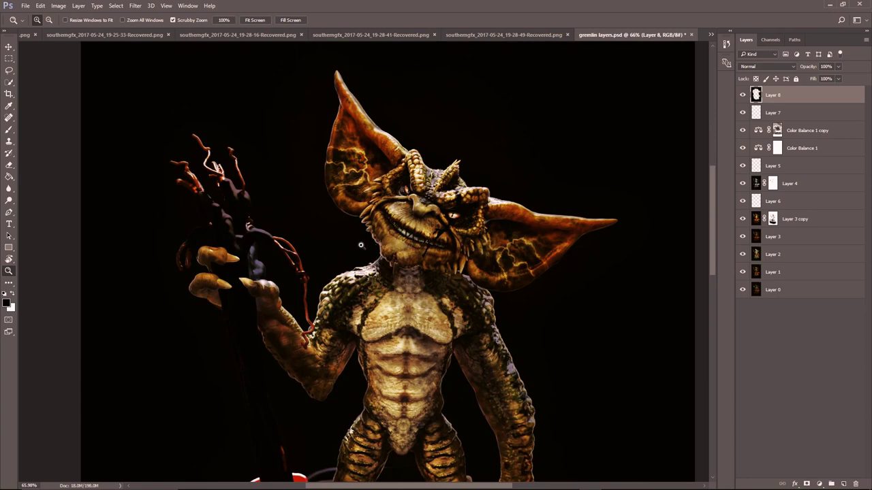
left_click_drag(361, 245, 352, 231)
left_click_drag(374, 291, 395, 341)
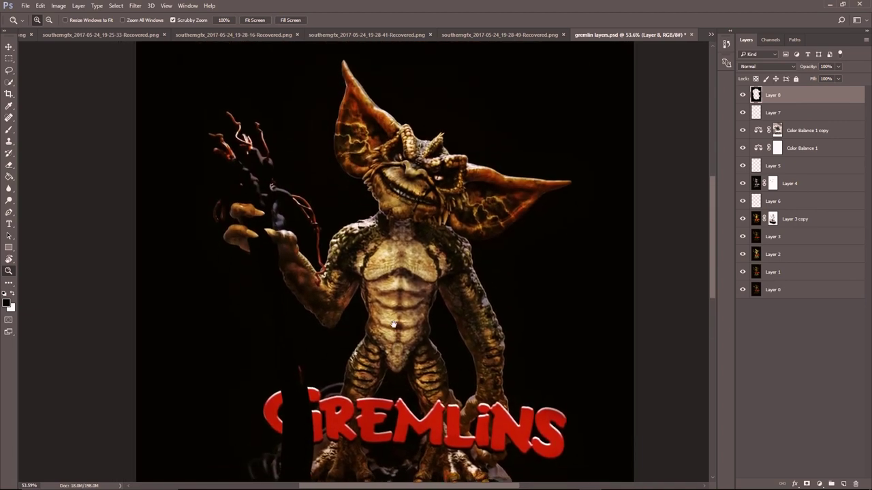
mouse_move(422, 276)
left_mouse_down()
mouse_move(439, 276)
mouse_move(429, 276)
left_mouse_up()
left_click_drag(401, 245, 372, 234)
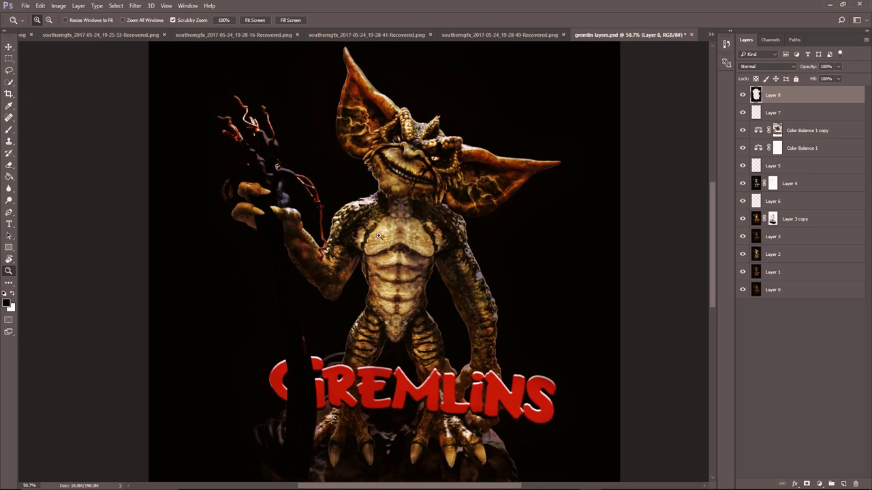
left_click_drag(379, 235, 394, 208)
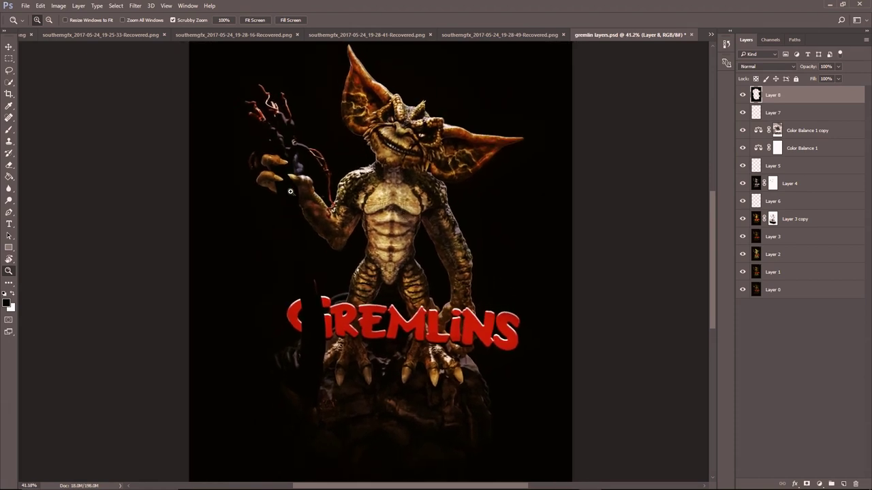